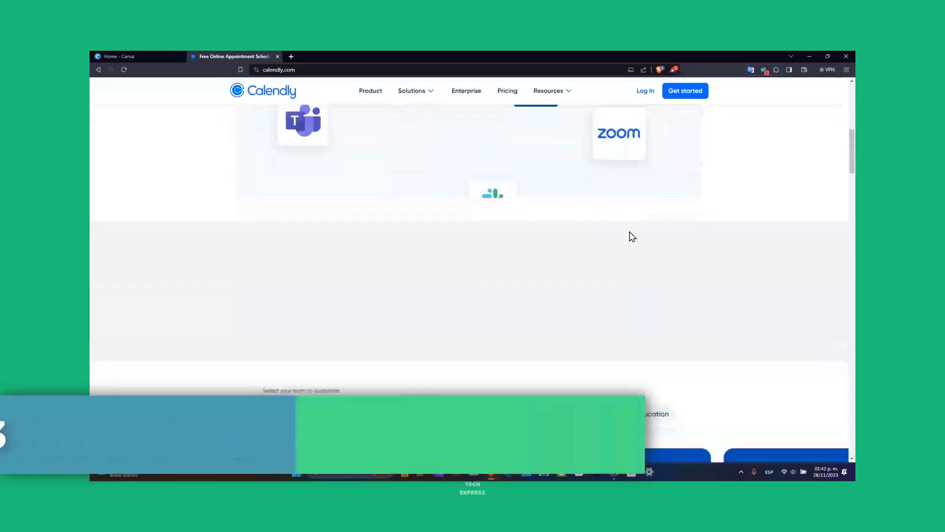
Step: Sign up free with a Google account, accepting the suggested Calendly URL and the Google Calendar connection settings
{"action": "scroll", "coordinate": [631, 237], "scroll_direction": "down", "scroll_amount": 10}
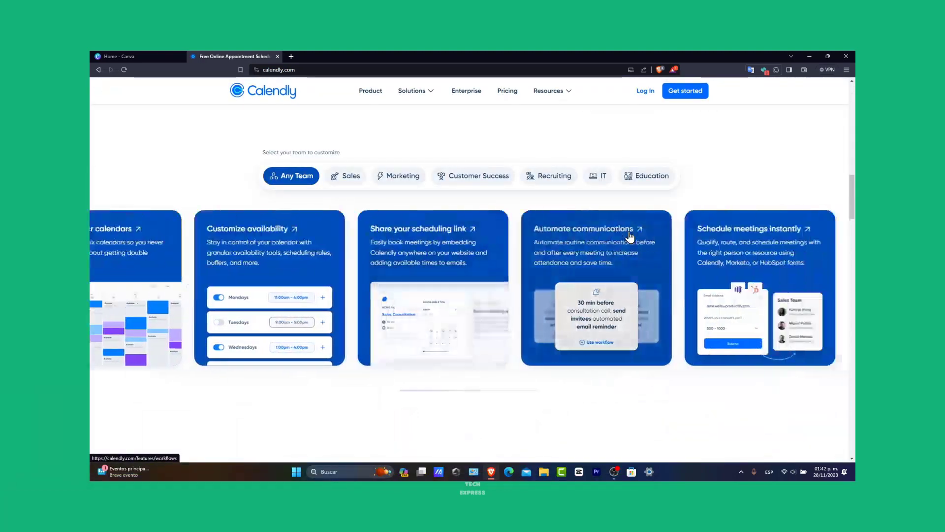
{"action": "scroll", "coordinate": [630, 237], "scroll_direction": "down", "scroll_amount": 10}
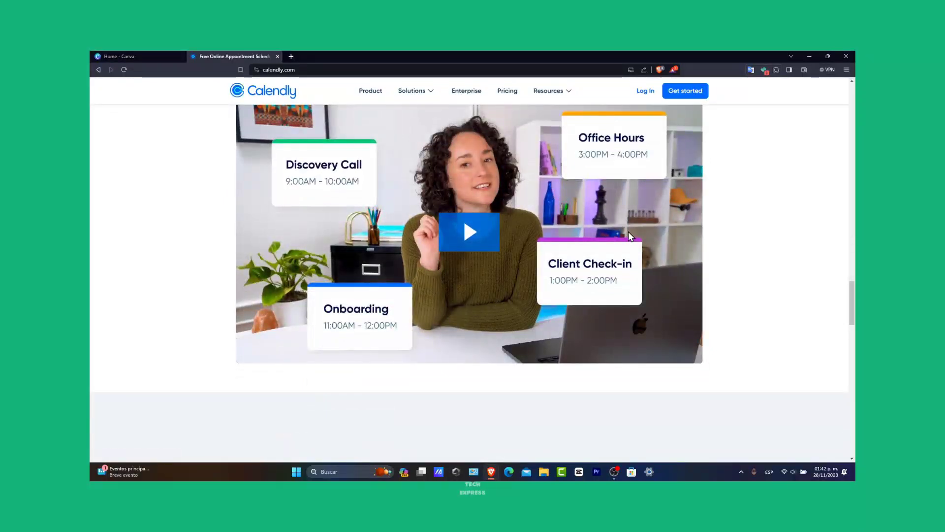
{"action": "scroll", "coordinate": [631, 237], "scroll_direction": "down", "scroll_amount": 10}
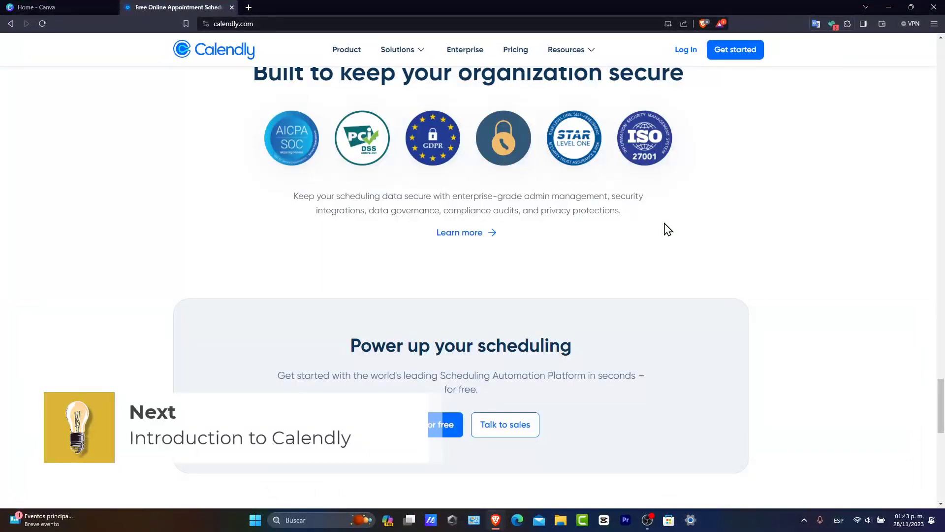
{"action": "scroll", "coordinate": [667, 229], "scroll_direction": "down", "scroll_amount": 15}
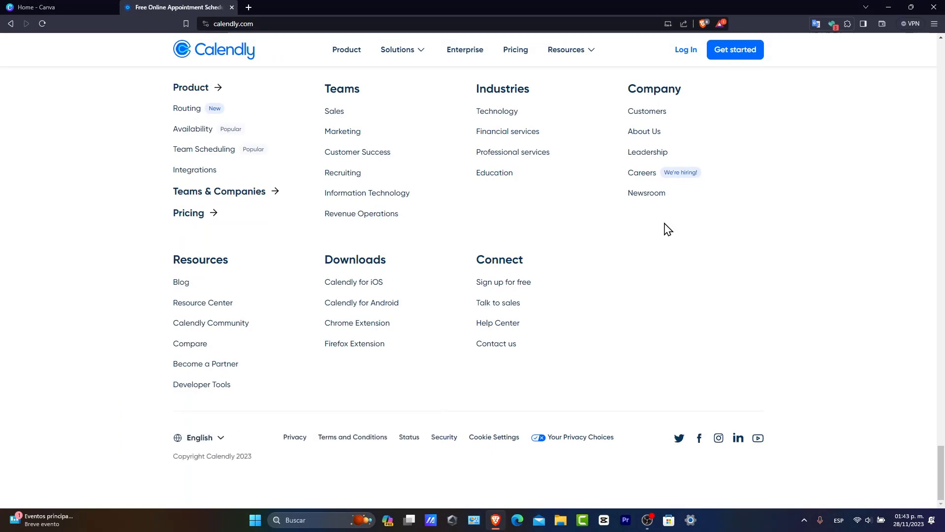
{"action": "scroll", "coordinate": [668, 229], "scroll_direction": "up", "scroll_amount": 20}
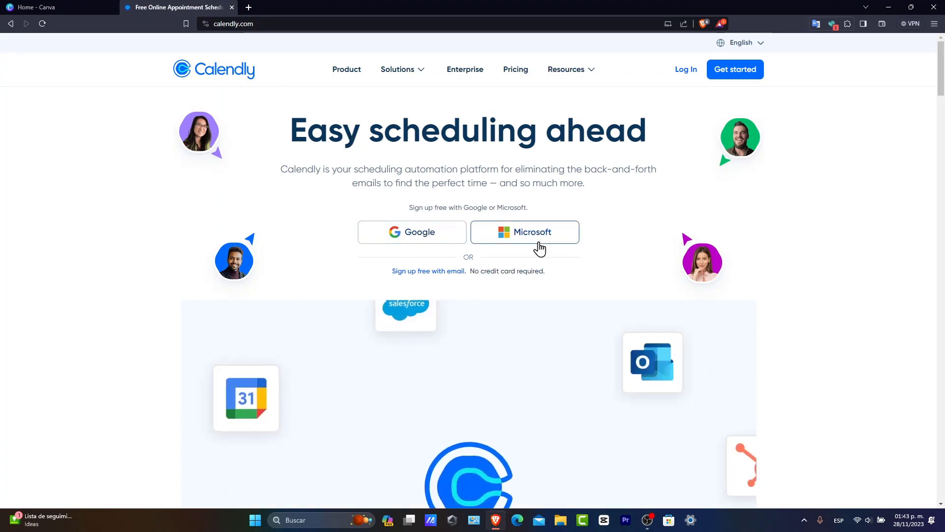
{"action": "left_click", "coordinate": [433, 242]}
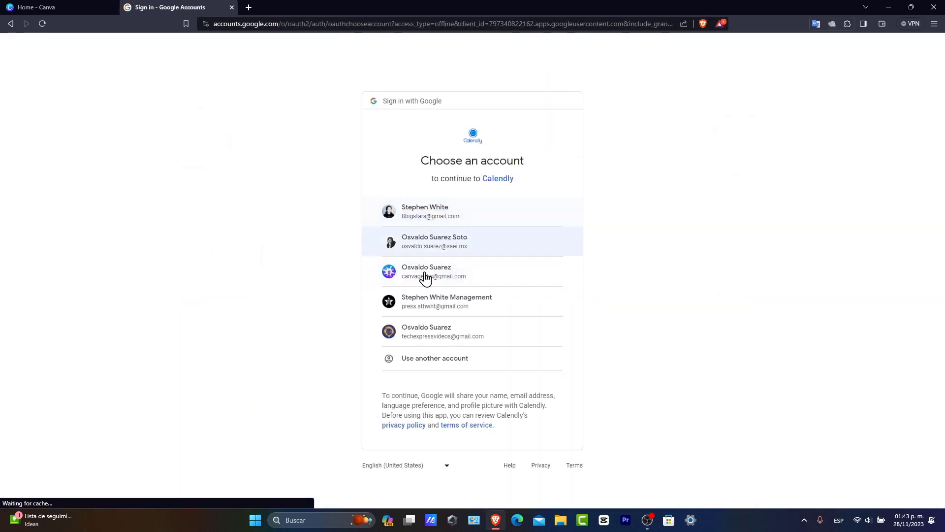
{"action": "left_click", "coordinate": [502, 332]}
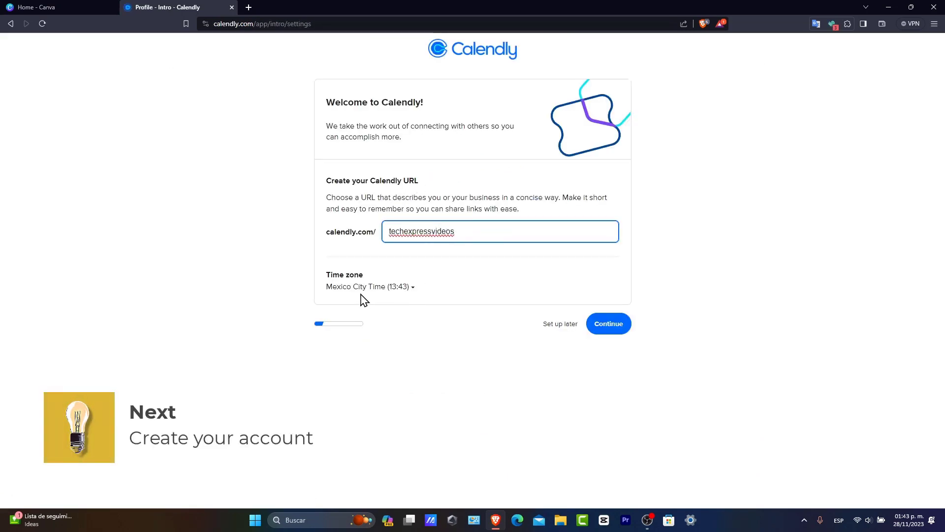
{"action": "left_click", "coordinate": [618, 329]}
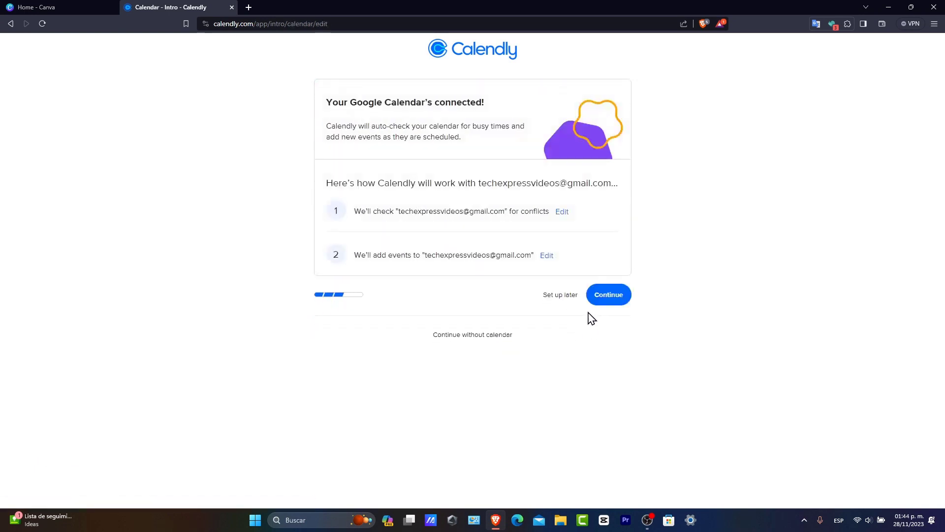
{"action": "left_click", "coordinate": [608, 296]}
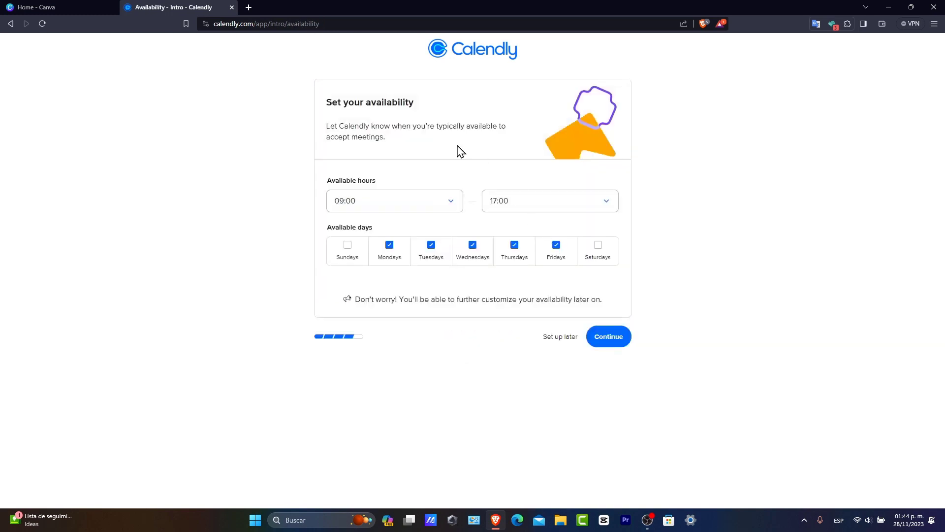
Step: Set the available hours to 10:00–20:00 for Monday through Friday and continue past the availability setup
{"action": "left_click_drag", "start_coordinate": [376, 102], "coordinate": [424, 107]}
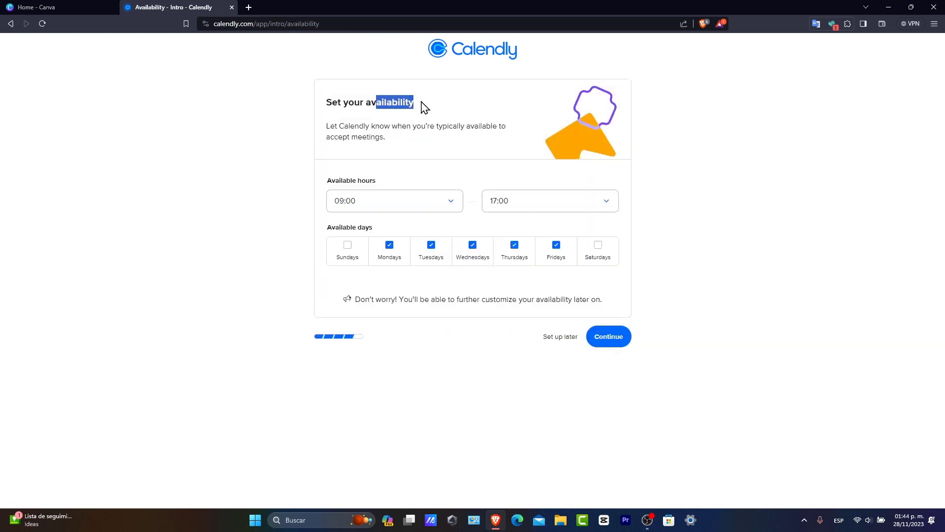
{"action": "left_click", "coordinate": [369, 208]}
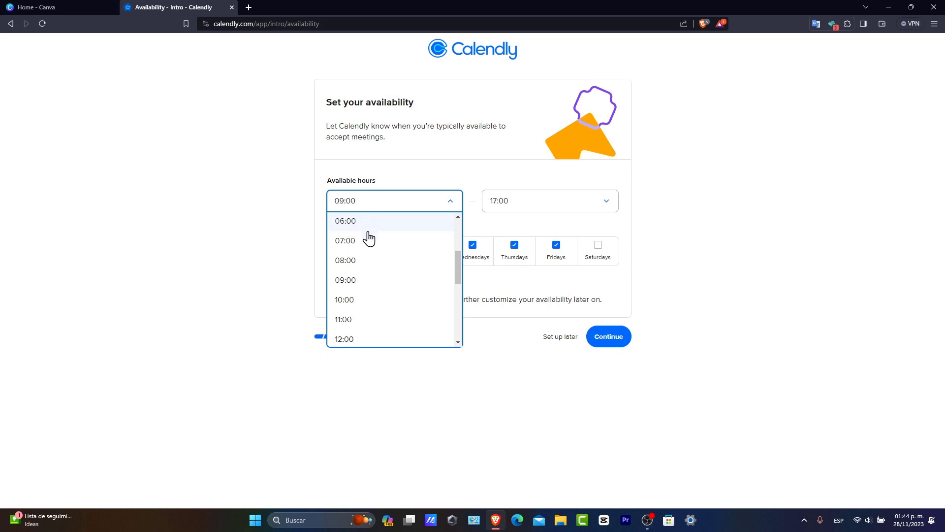
{"action": "left_click", "coordinate": [386, 305]}
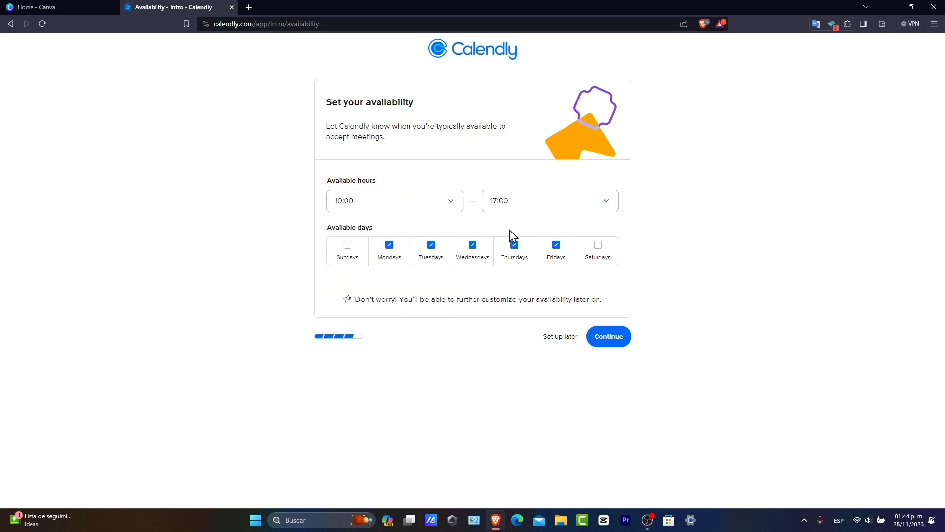
{"action": "left_click", "coordinate": [540, 211]}
{"action": "left_click", "coordinate": [524, 341]}
{"action": "left_click", "coordinate": [611, 343]}
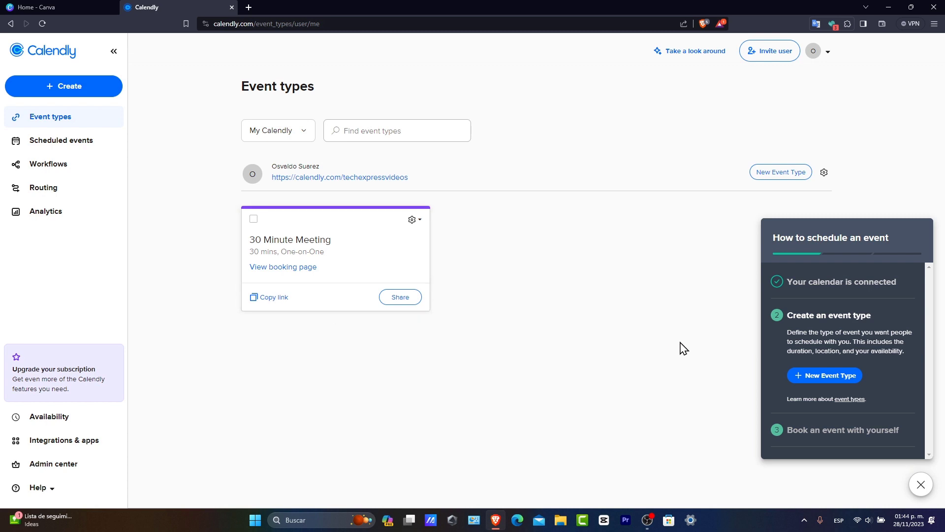
Step: Start a new one-on-one event type from the scheduling guide and look over all its location options
{"action": "left_click", "coordinate": [890, 283]}
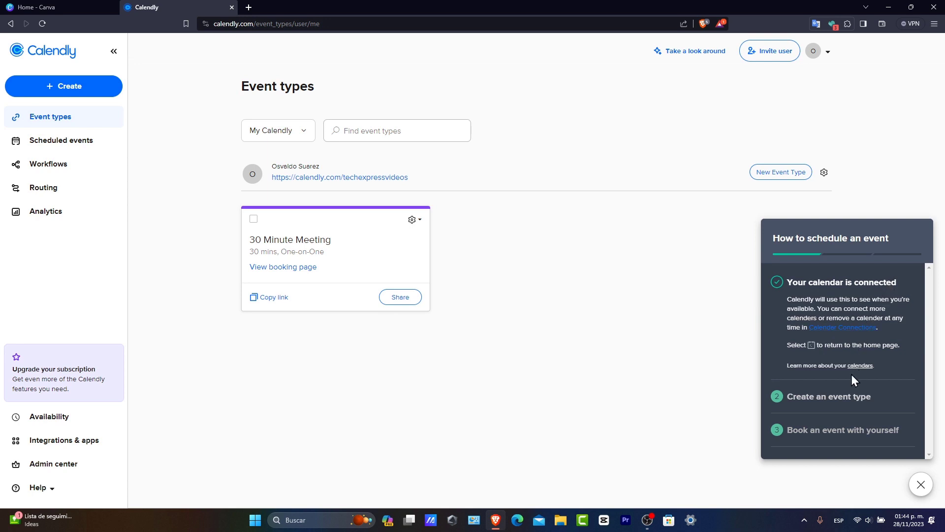
{"action": "left_click", "coordinate": [845, 397]}
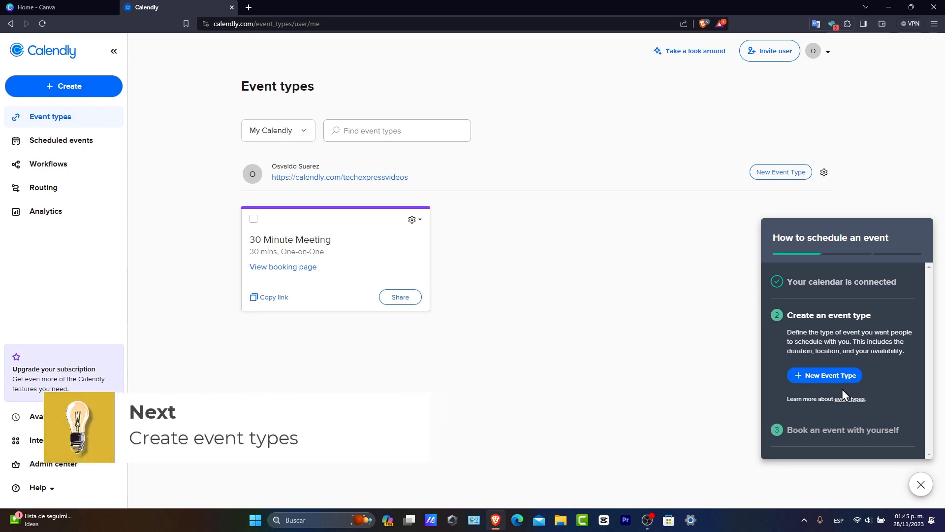
{"action": "left_click", "coordinate": [816, 377]}
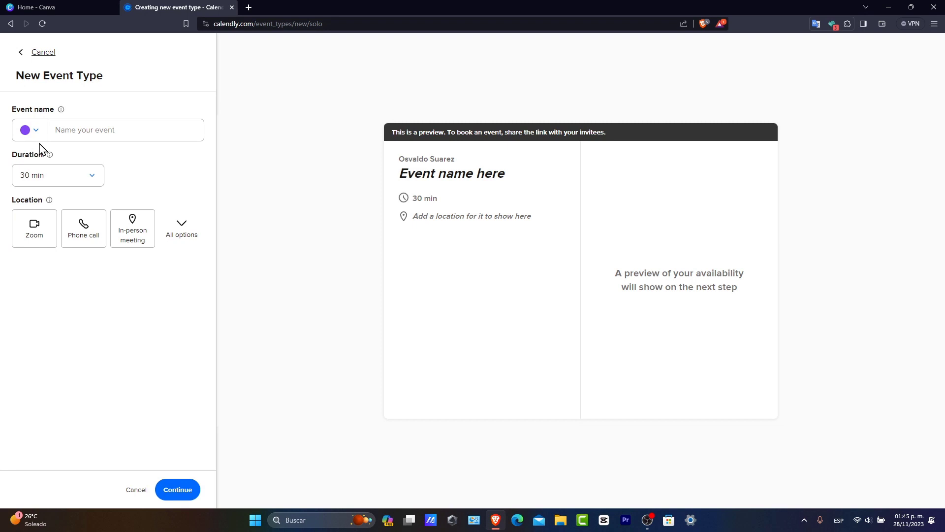
{"action": "left_click", "coordinate": [182, 240]}
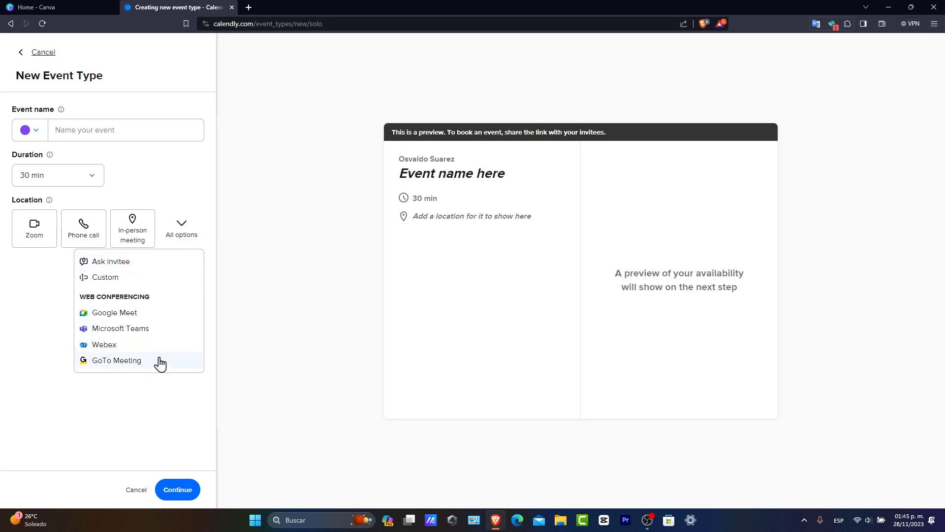
{"action": "left_click", "coordinate": [167, 405]}
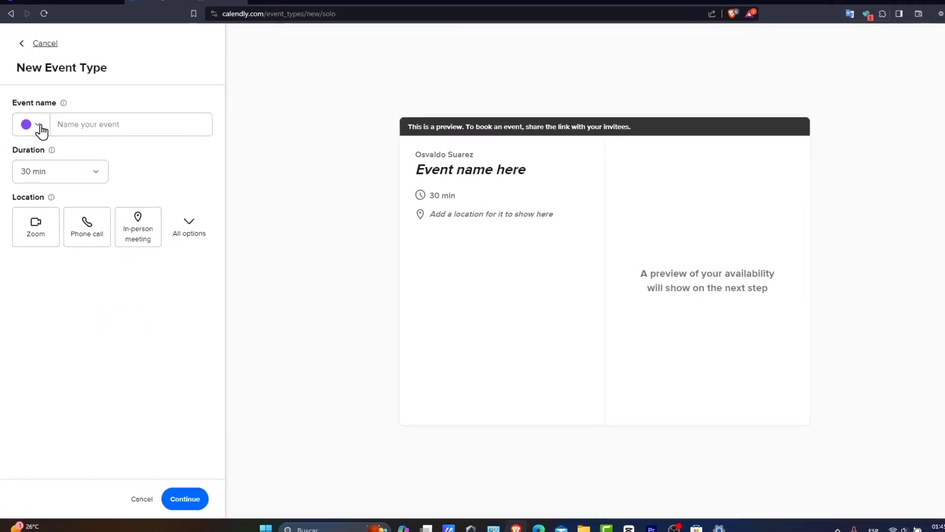
Step: Create the event type "Consultant" with an orange colour, a 30 min duration and Zoom as its location
{"action": "left_click", "coordinate": [28, 130]}
{"action": "left_click", "coordinate": [33, 158]}
{"action": "left_click", "coordinate": [95, 104]}
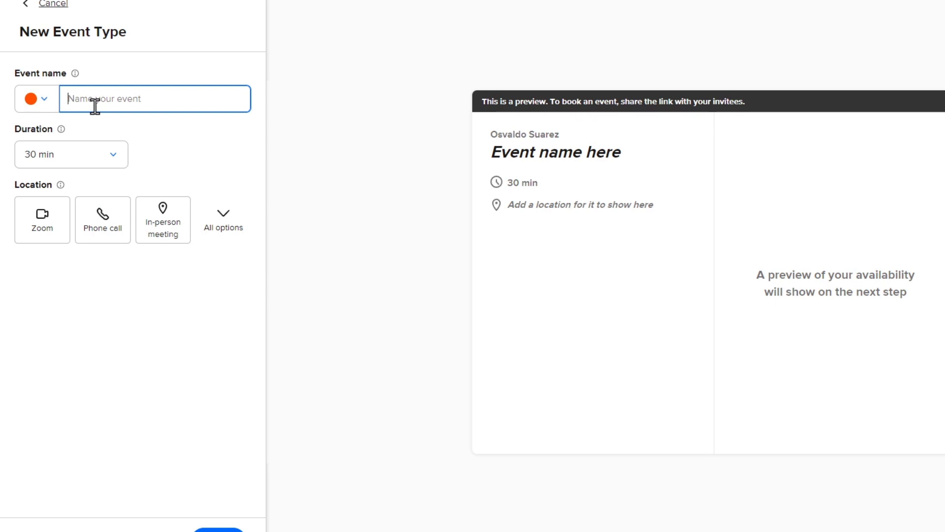
{"action": "type", "text": "Consultant"}
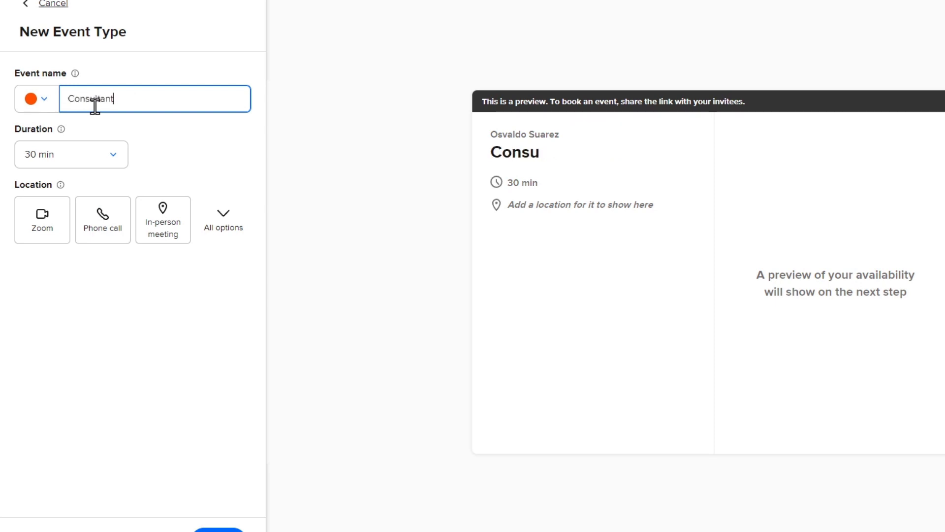
{"action": "left_click", "coordinate": [112, 158]}
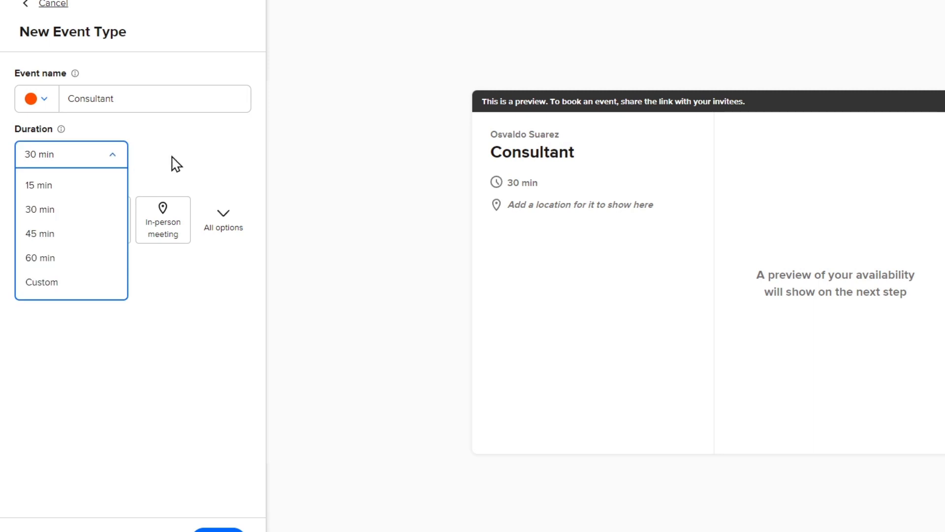
{"action": "left_click", "coordinate": [172, 162]}
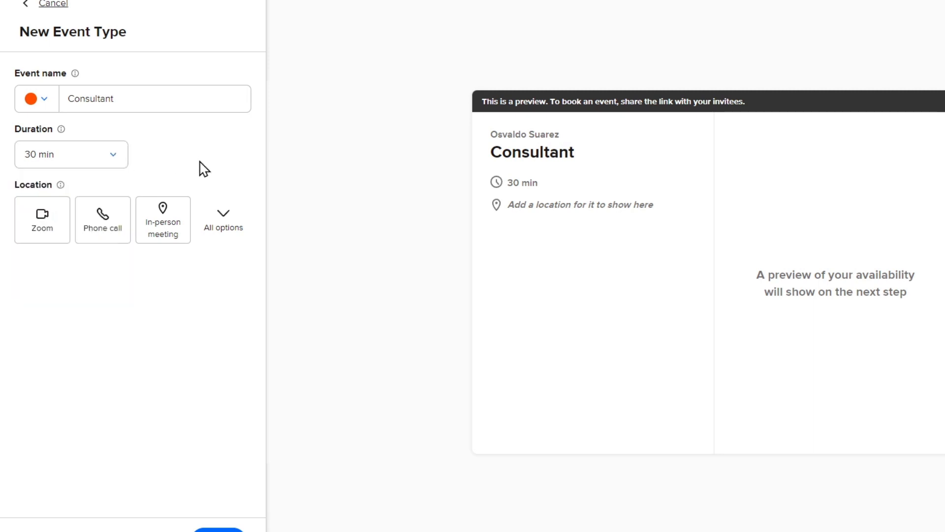
{"action": "left_click", "coordinate": [55, 223]}
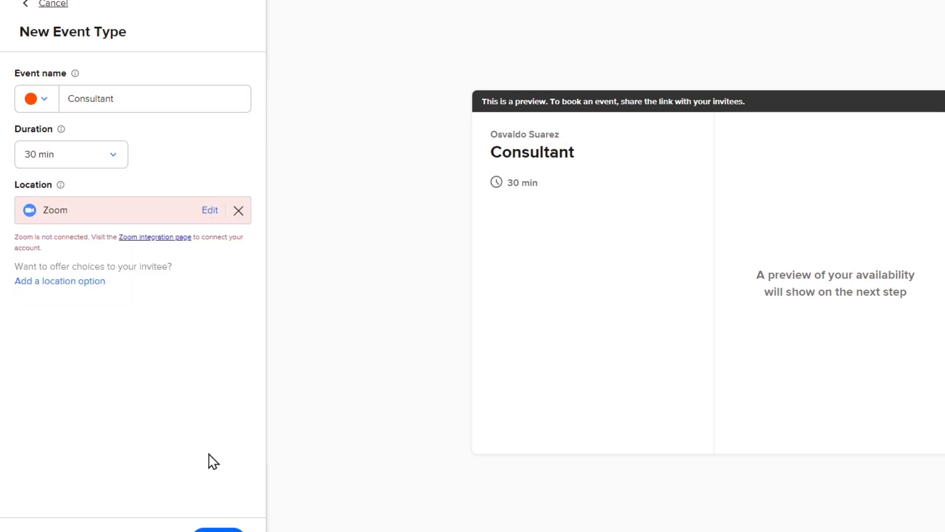
{"action": "left_click", "coordinate": [218, 529]}
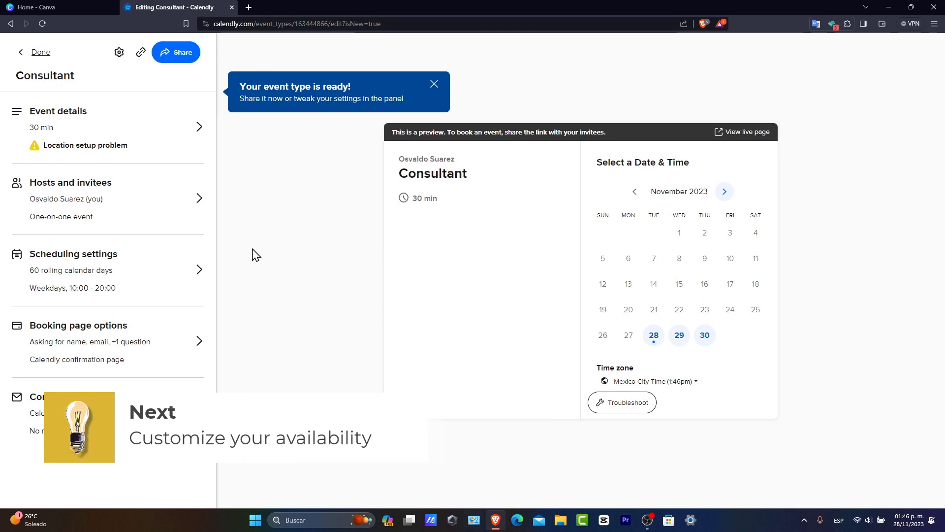
Step: Review the Consultant event's details and its scheduling settings, including date range, available hours and event limits, saving each
{"action": "left_click", "coordinate": [150, 148]}
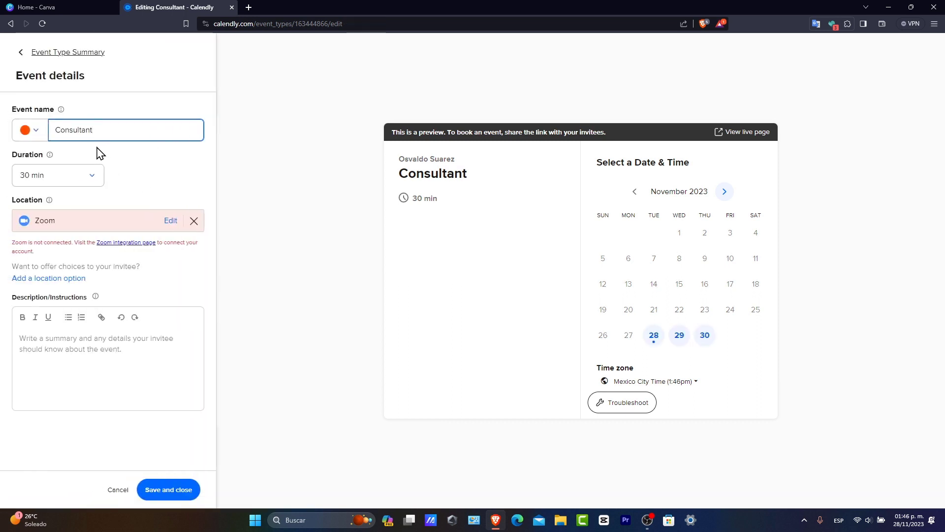
{"action": "left_click", "coordinate": [169, 489]}
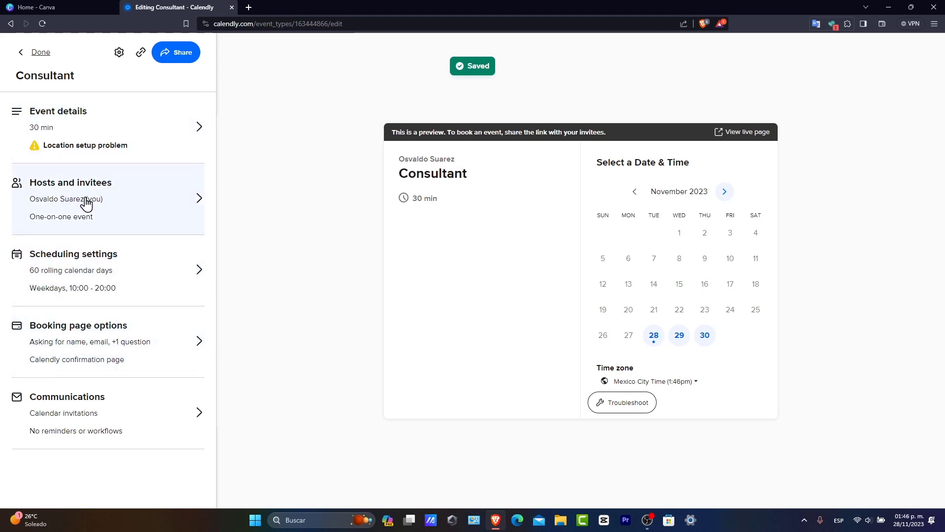
{"action": "left_click", "coordinate": [131, 273]}
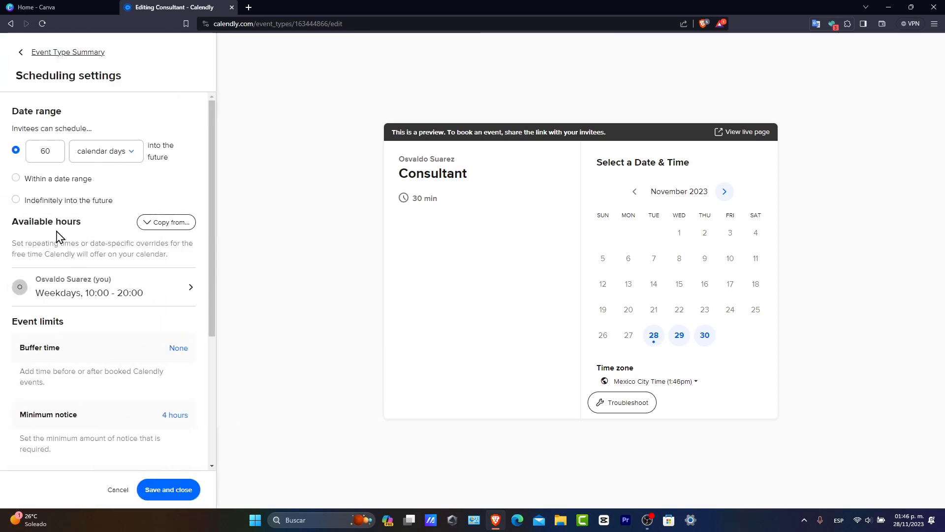
{"action": "scroll", "coordinate": [106, 367], "scroll_direction": "down", "scroll_amount": 3}
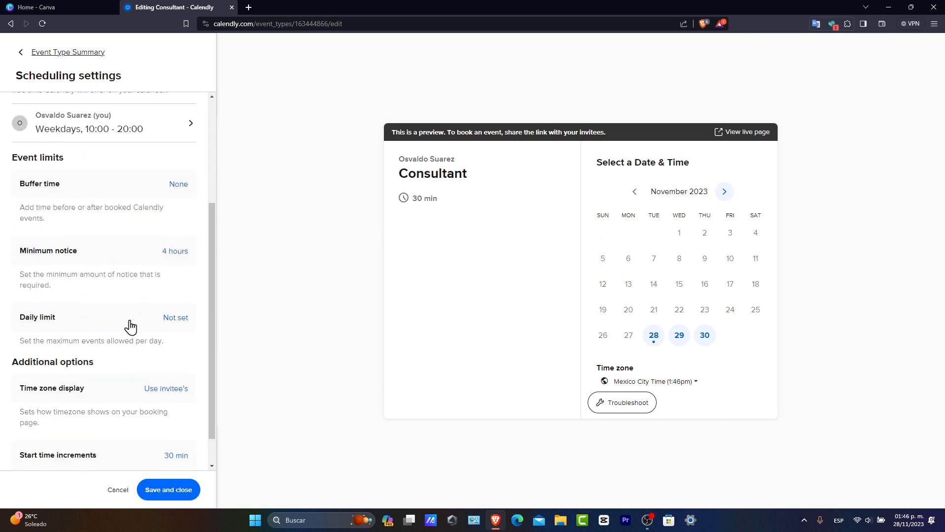
{"action": "left_click", "coordinate": [173, 489]}
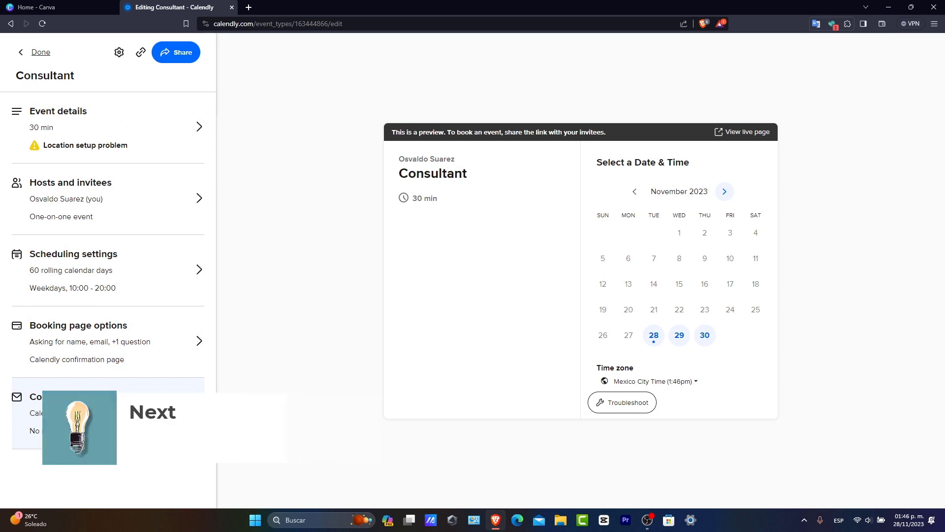
Step: Examine the Consultant event's sharing options: scheduling link, times added to email, and website embedding
{"action": "left_click", "coordinate": [176, 52]}
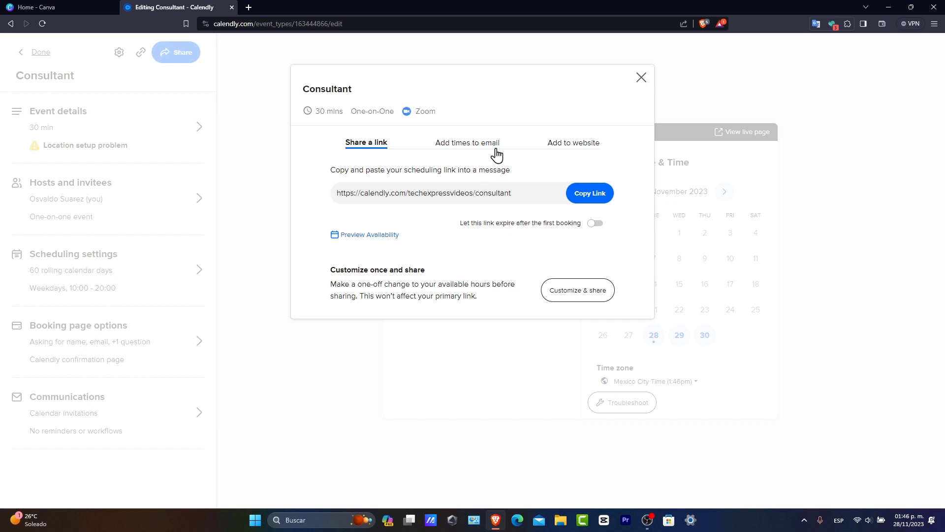
{"action": "left_click", "coordinate": [478, 148]}
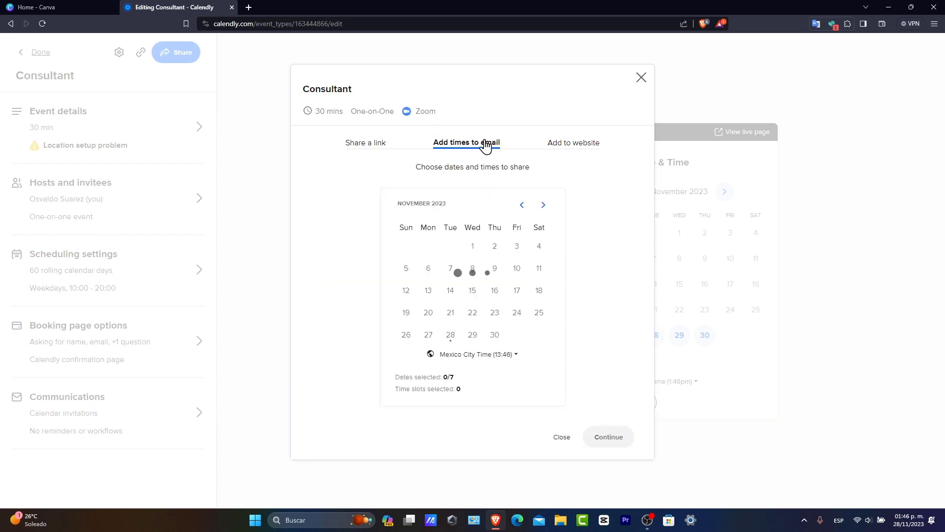
{"action": "left_click", "coordinate": [595, 154]}
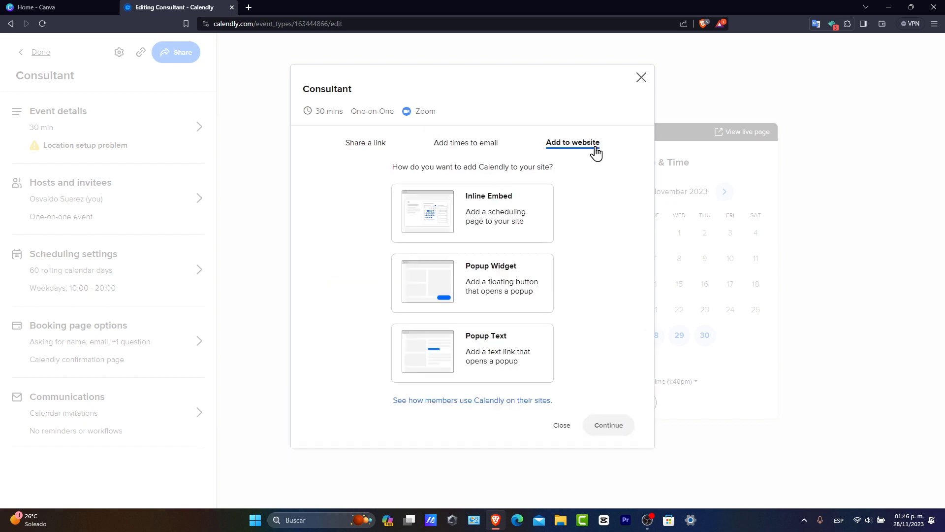
{"action": "left_click_drag", "start_coordinate": [410, 169], "coordinate": [563, 175]}
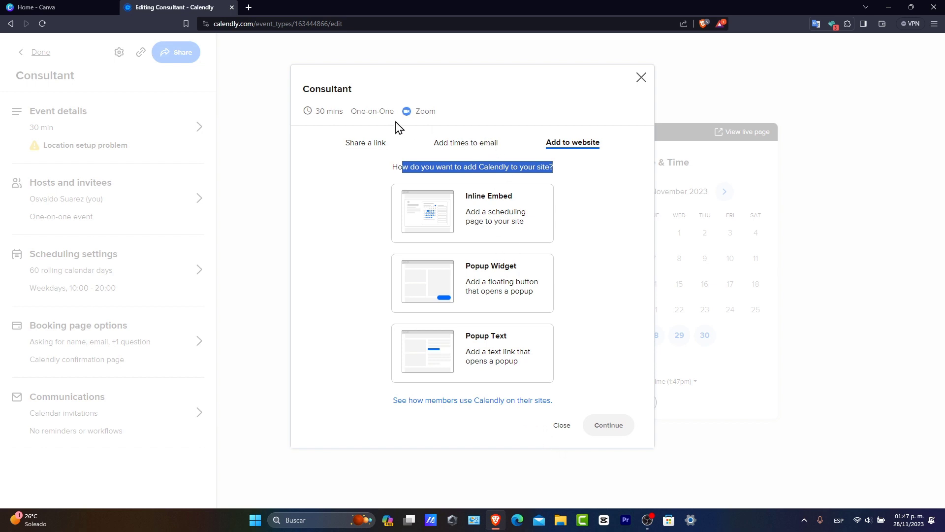
{"action": "left_click", "coordinate": [558, 427]}
Step: Finish editing the Consultant event and open the Workflows page
{"action": "left_click", "coordinate": [35, 53]}
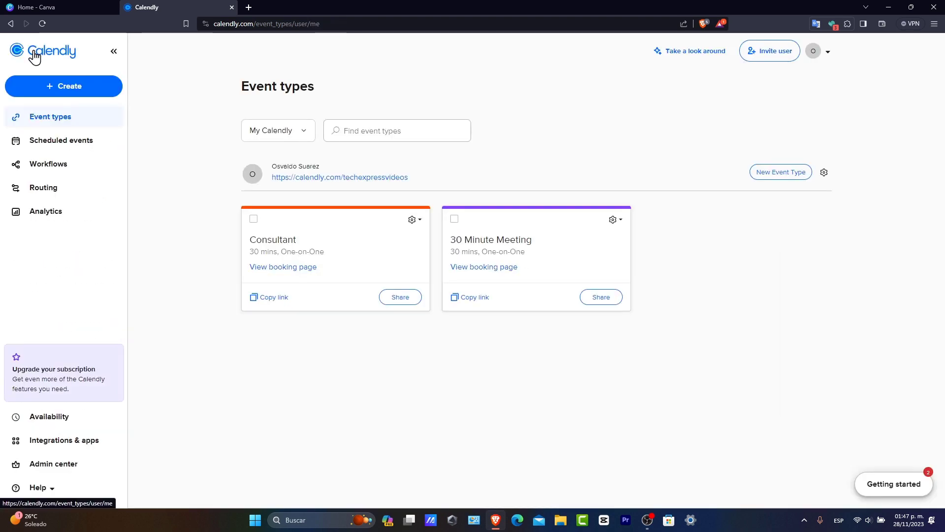
{"action": "left_click", "coordinate": [58, 173]}
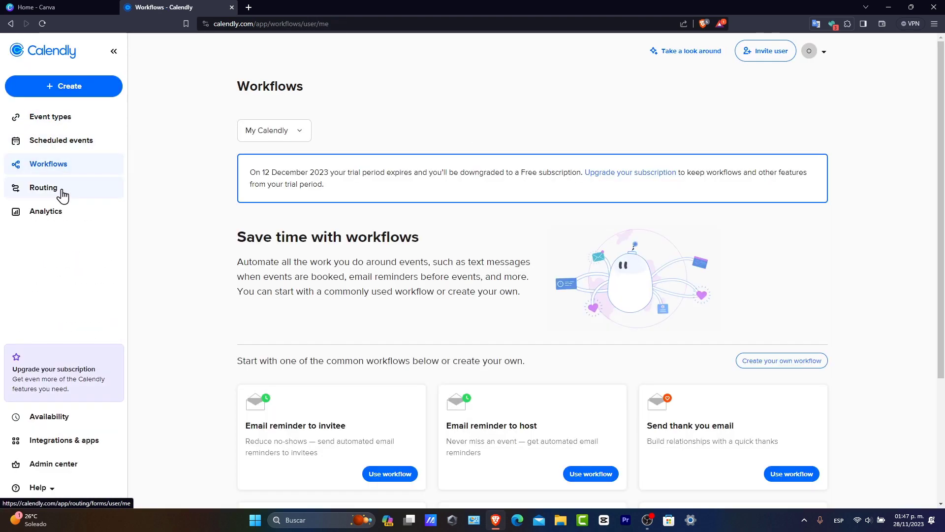
Step: Browse the common workflow templates and start a workflow from "Email your own feedback survey"
{"action": "scroll", "coordinate": [466, 327], "scroll_direction": "down", "scroll_amount": 3}
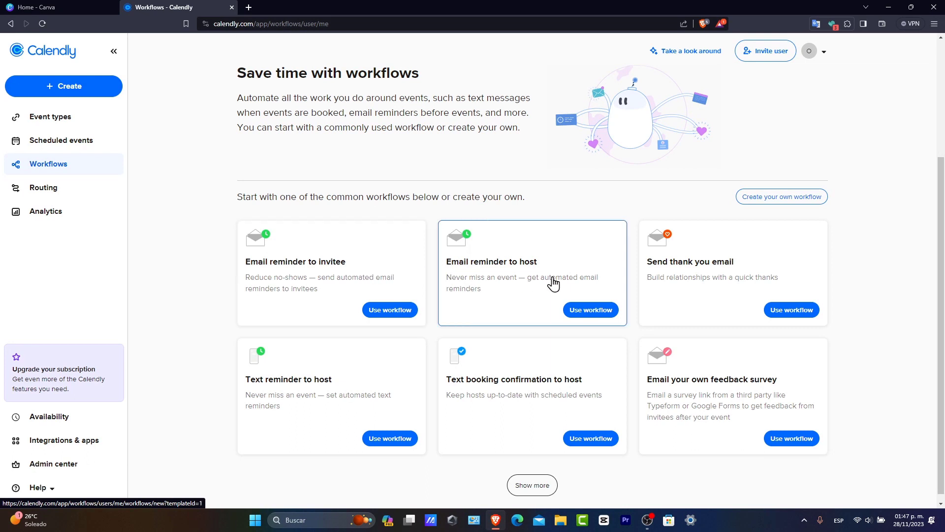
{"action": "scroll", "coordinate": [787, 296], "scroll_direction": "down", "scroll_amount": 1}
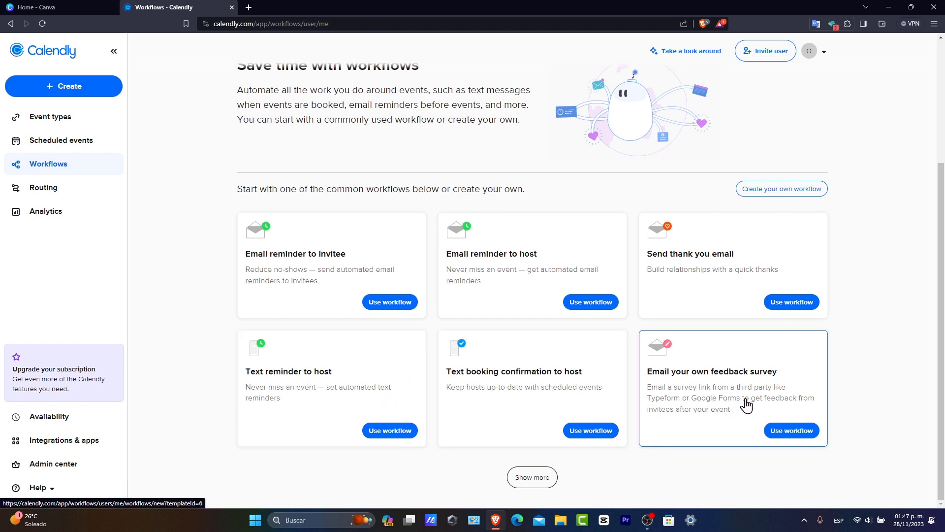
{"action": "left_click", "coordinate": [803, 433]}
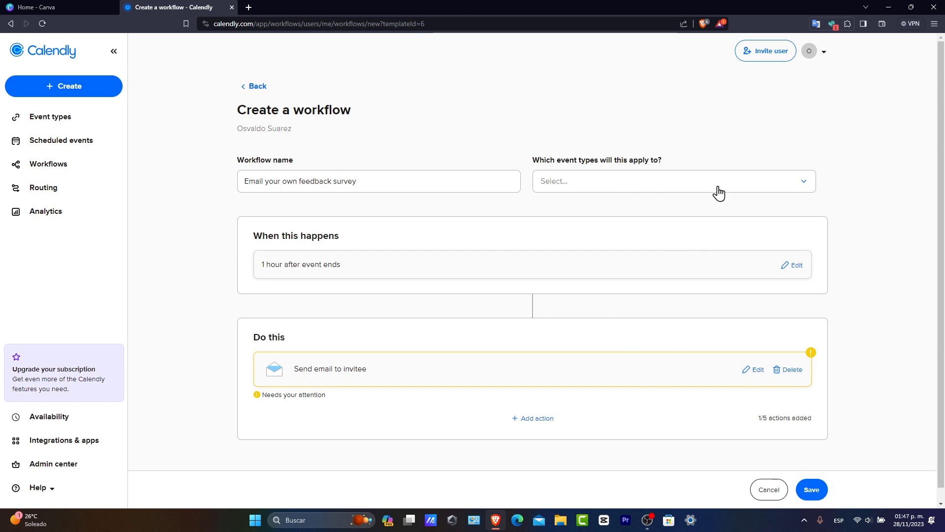
Step: Review the feedback survey workflow's name, event type choices and invitee email action, and save it without assigning any event type
{"action": "left_click", "coordinate": [426, 176]}
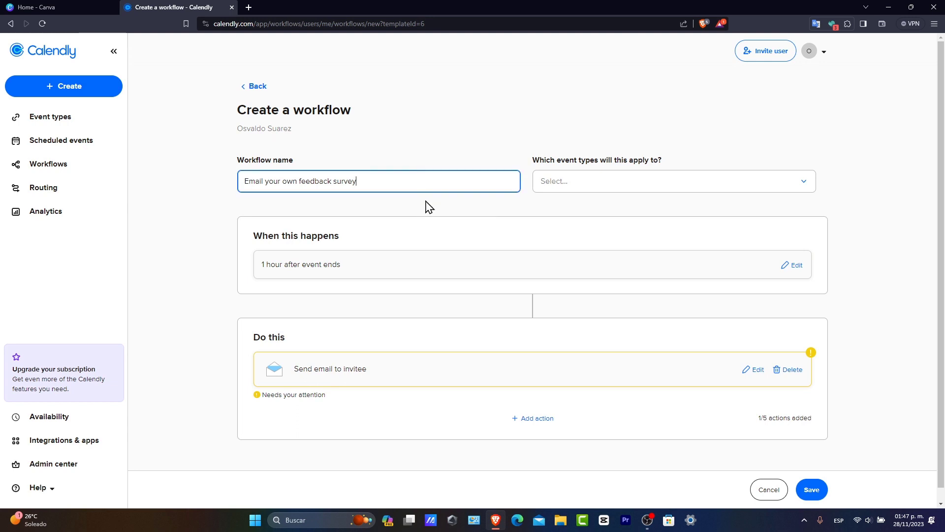
{"action": "triple_click", "coordinate": [394, 185]}
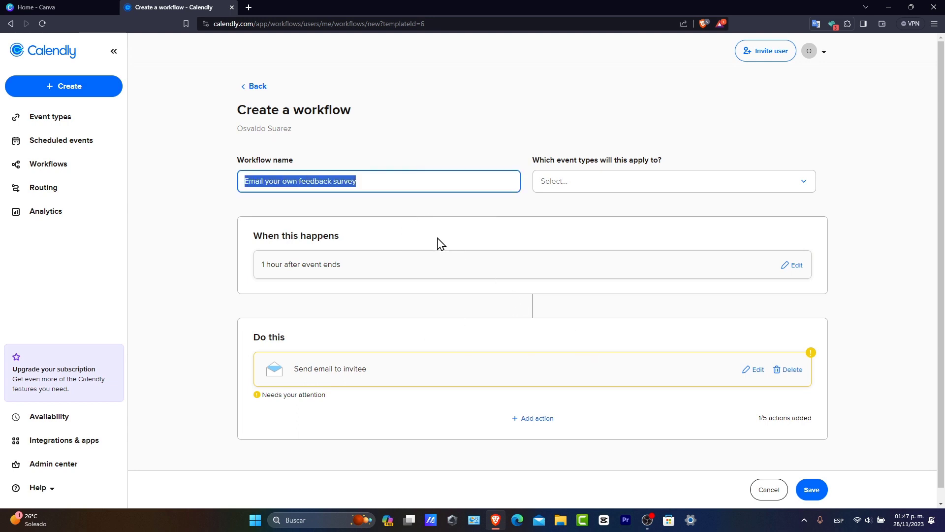
{"action": "left_click", "coordinate": [571, 188]}
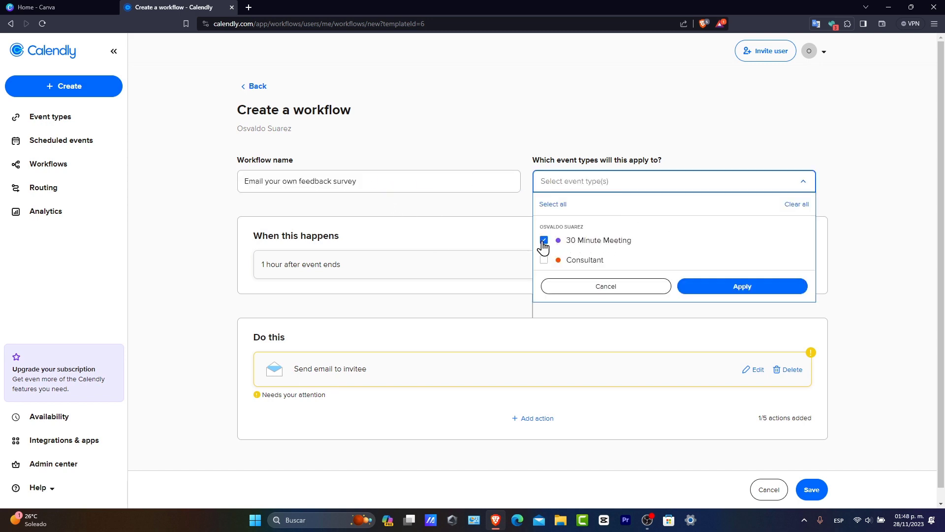
{"action": "left_click", "coordinate": [459, 294]}
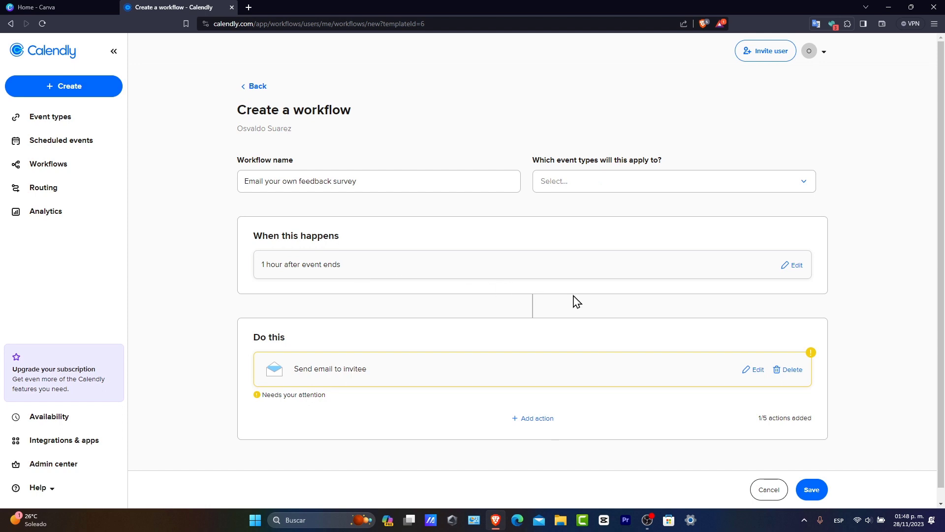
{"action": "scroll", "coordinate": [583, 386], "scroll_direction": "down", "scroll_amount": 1}
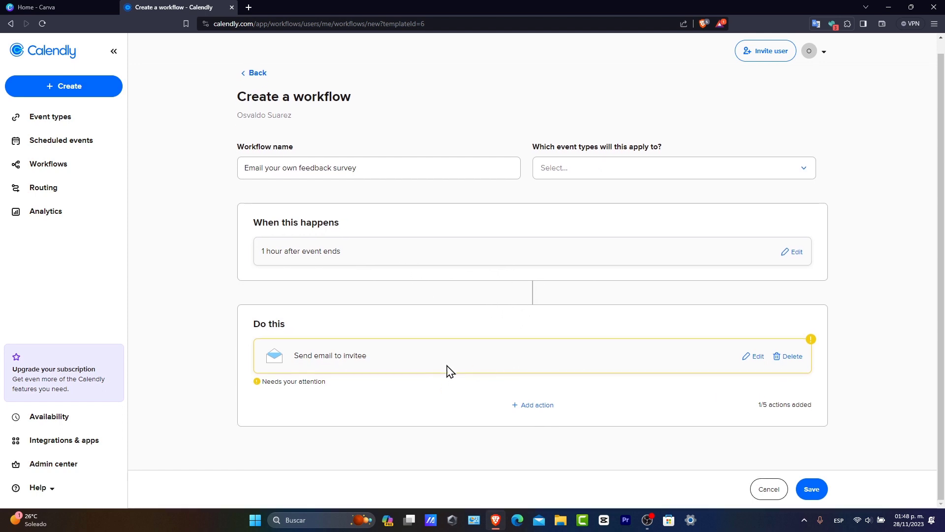
{"action": "left_click_drag", "start_coordinate": [335, 356], "coordinate": [368, 356]}
{"action": "left_click", "coordinate": [813, 488]}
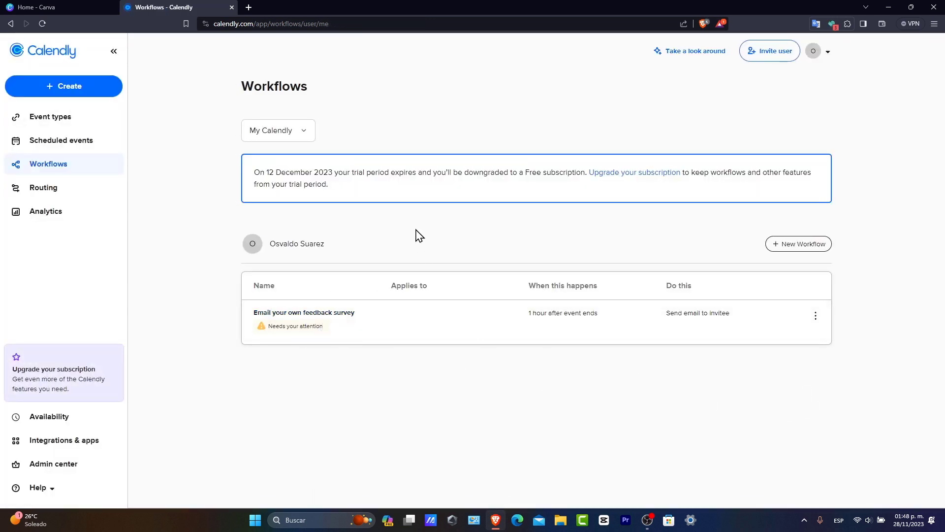
Step: Open the Analytics page and dismiss the No Data notice to view the events dashboard
{"action": "left_click", "coordinate": [66, 195]}
{"action": "left_click", "coordinate": [74, 213]}
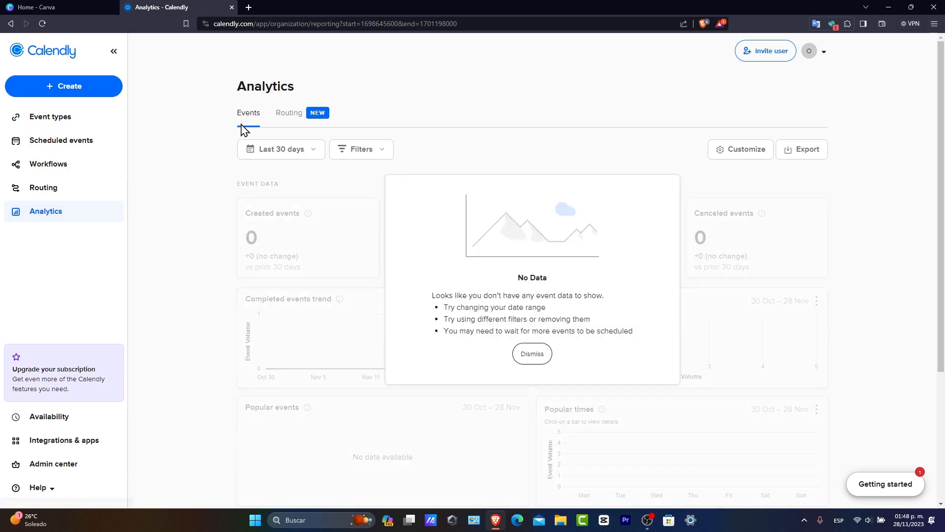
{"action": "left_click", "coordinate": [530, 353]}
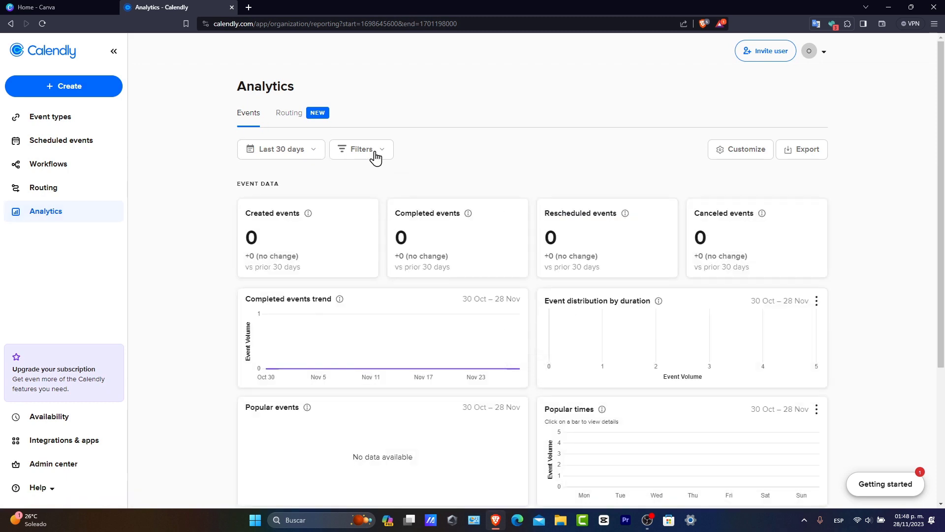
Step: Return to the event types overview and open the subscription upgrade plans for comparison
{"action": "left_click", "coordinate": [47, 117]}
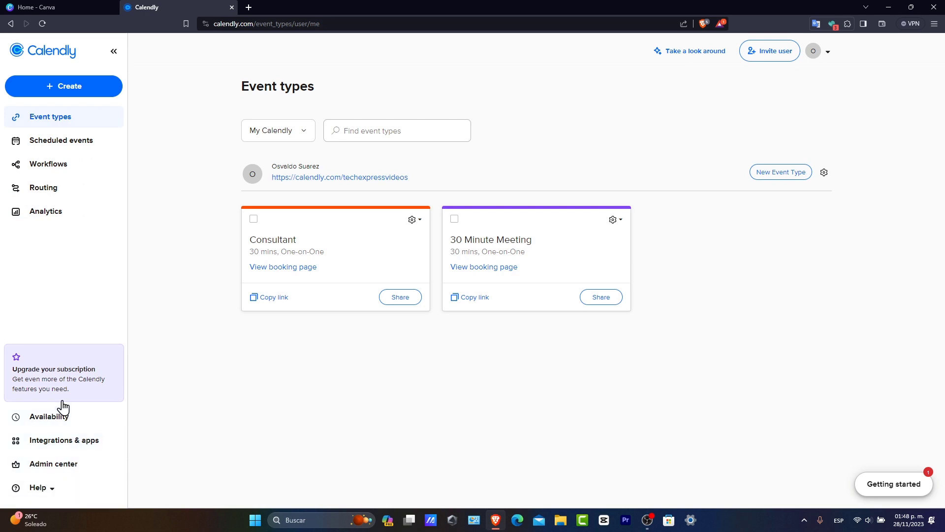
{"action": "left_click", "coordinate": [52, 378]}
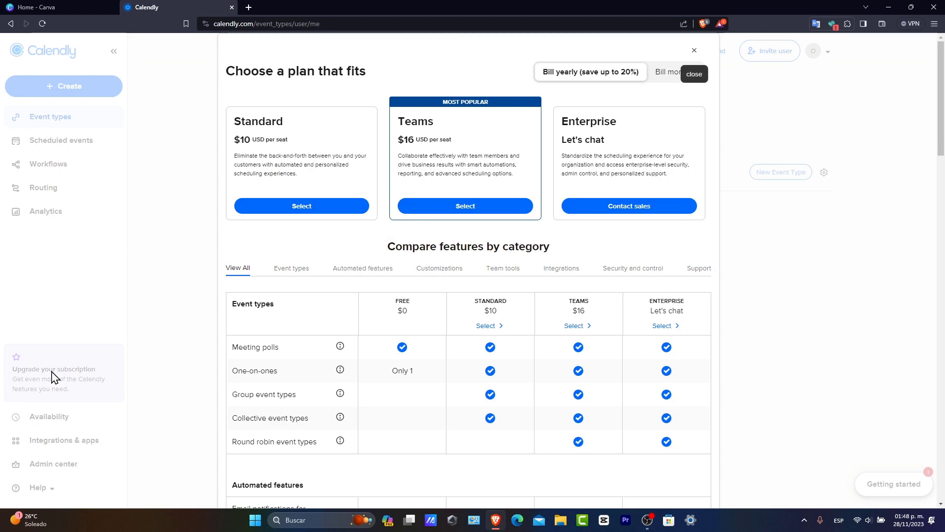